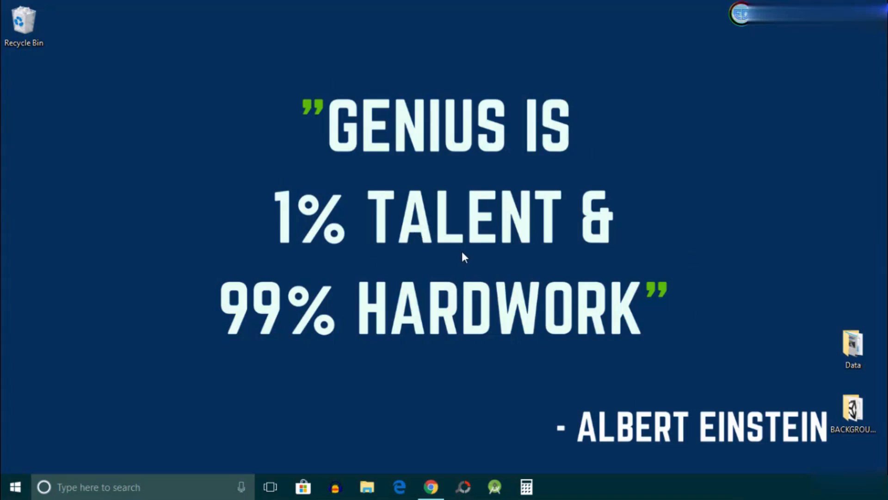
Step: Search Google in Chrome for 'UNITY DOWNLOAD ARCHIVE'
{"action": "left_click", "coordinate": [431, 487]}
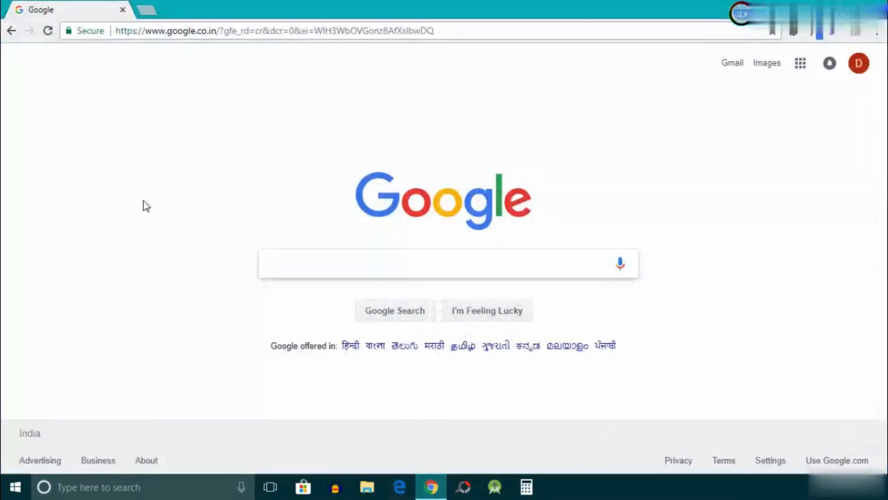
{"action": "type", "text": "UNIT"}
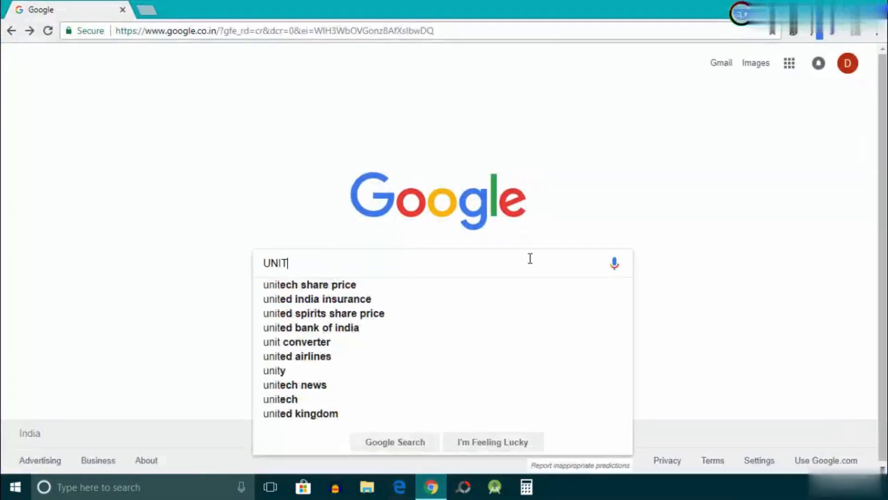
{"action": "type", "text": "Y DOWNLOAD A"}
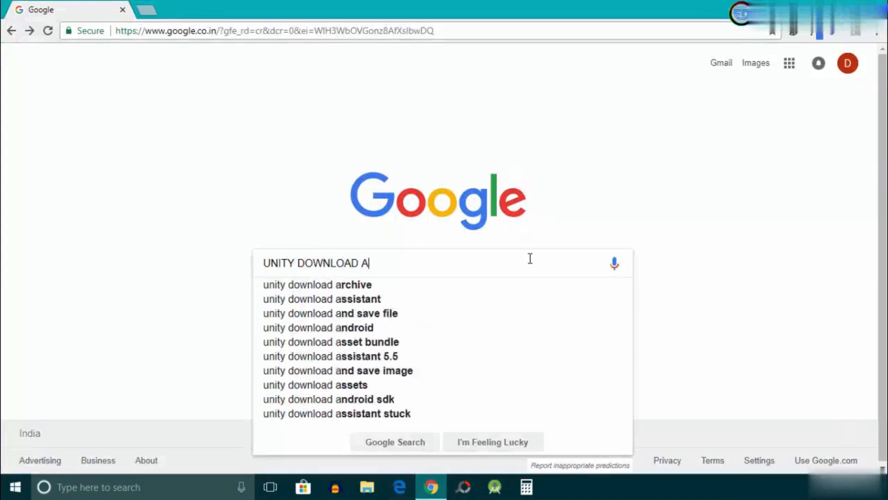
{"action": "type", "text": "RCHIVE"}
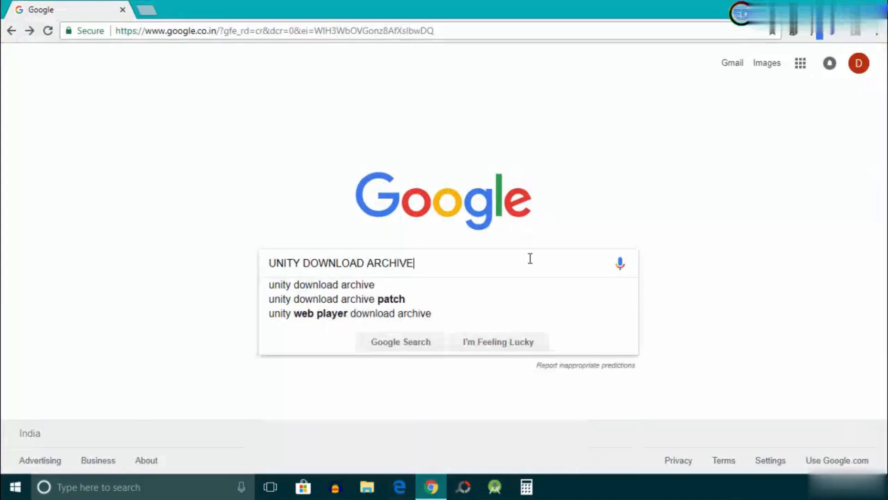
{"action": "key", "text": "Return"}
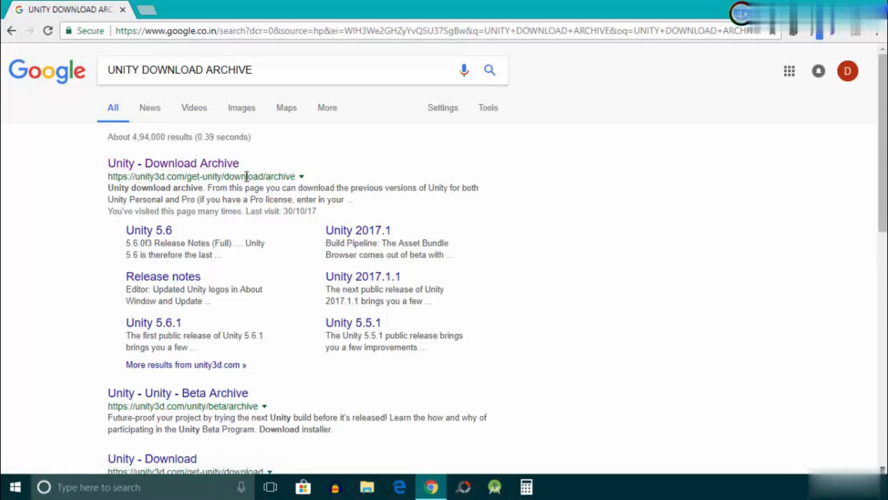
{"action": "right_click", "coordinate": [225, 171]}
Step: Open the Unity - Download Archive result in a new tab and scroll through the 2017.x releases
{"action": "left_click", "coordinate": [232, 175]}
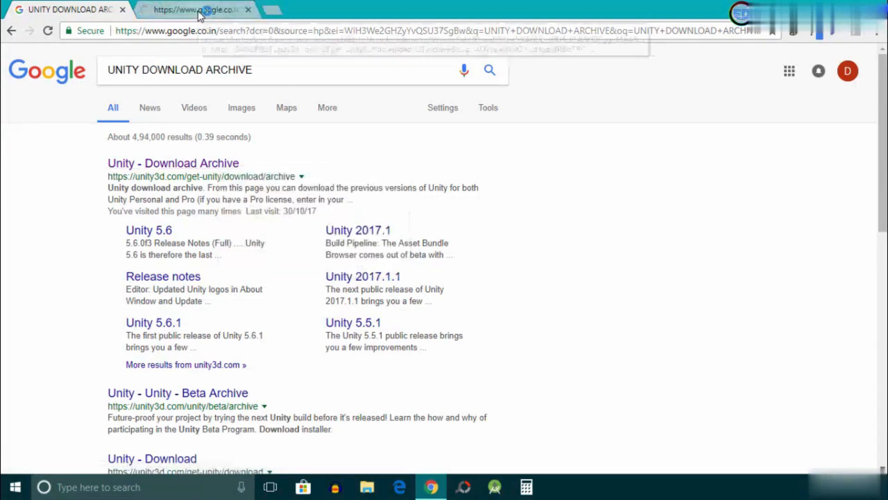
{"action": "left_click", "coordinate": [198, 8]}
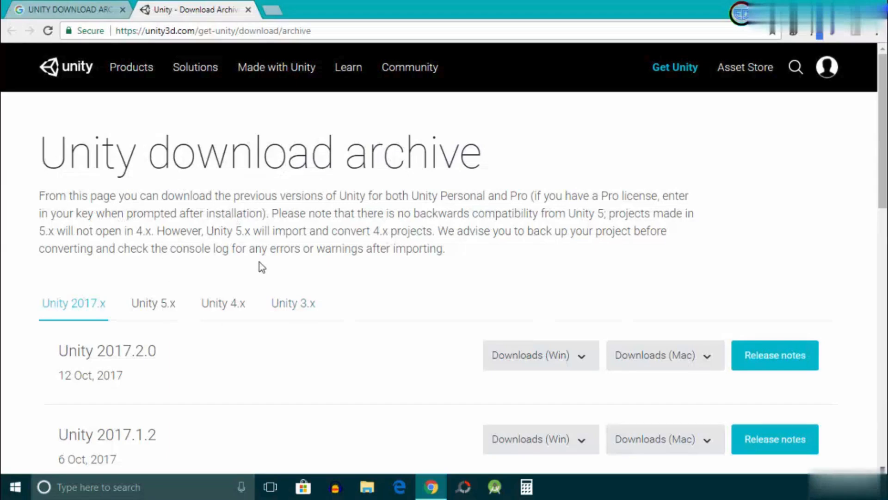
{"action": "scroll", "coordinate": [209, 287], "scroll_direction": "down", "scroll_amount": 1}
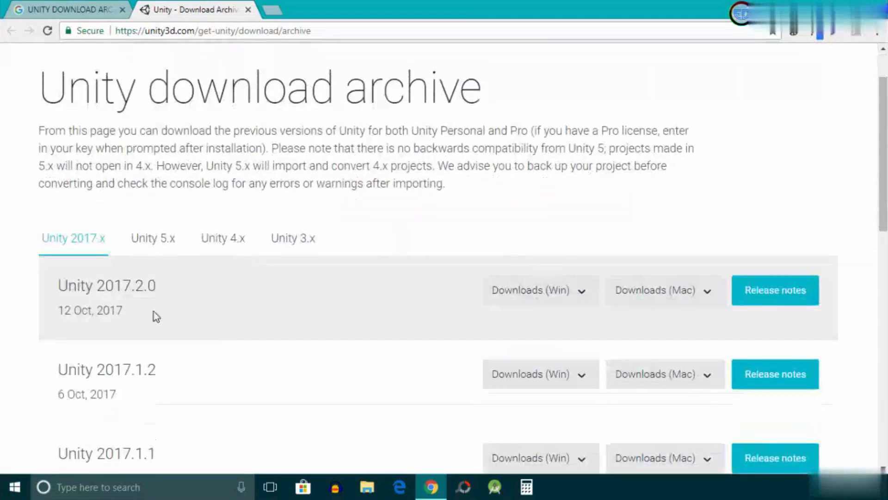
{"action": "scroll", "coordinate": [190, 306], "scroll_direction": "down", "scroll_amount": 1}
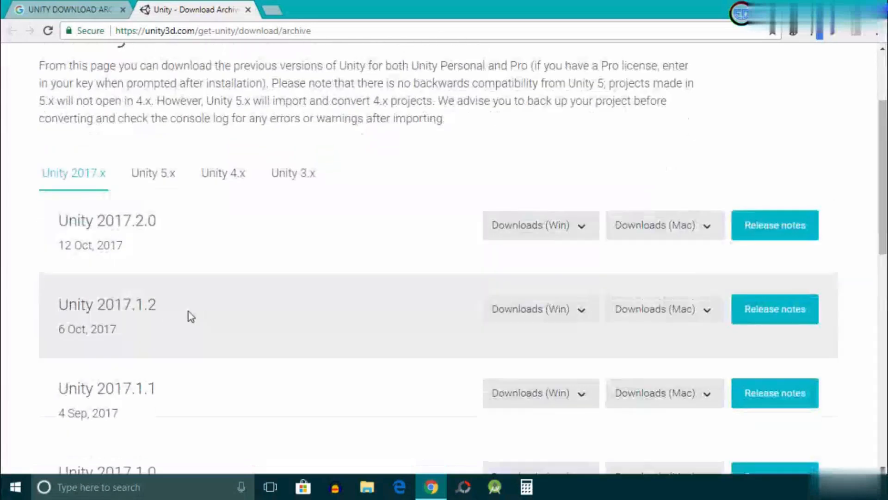
{"action": "scroll", "coordinate": [132, 315], "scroll_direction": "down", "scroll_amount": 2}
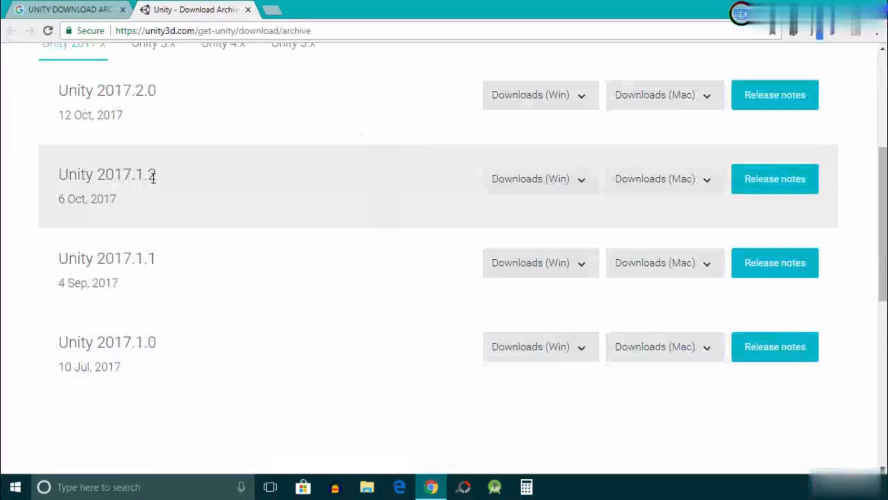
Step: Compare the 2017.1.x version numbers, then show the Windows downloads for Unity 2017.2.0
{"action": "left_click_drag", "start_coordinate": [148, 176], "coordinate": [158, 179]}
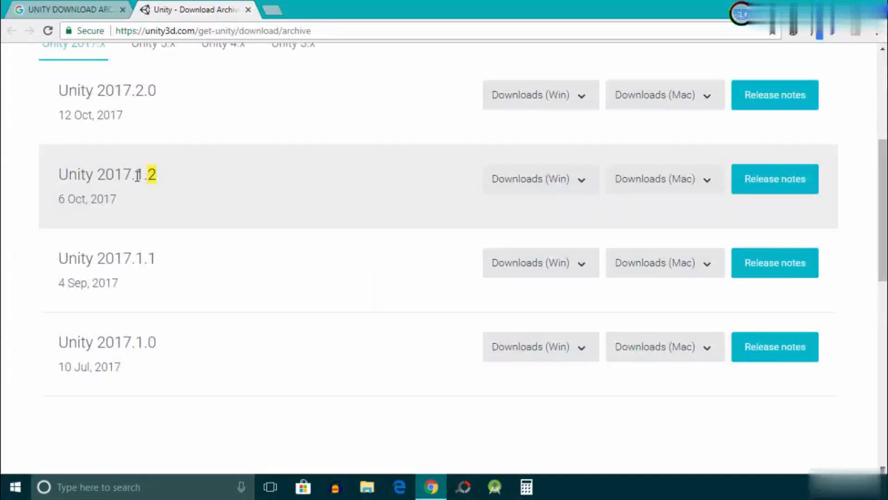
{"action": "left_click_drag", "start_coordinate": [135, 176], "coordinate": [142, 177]}
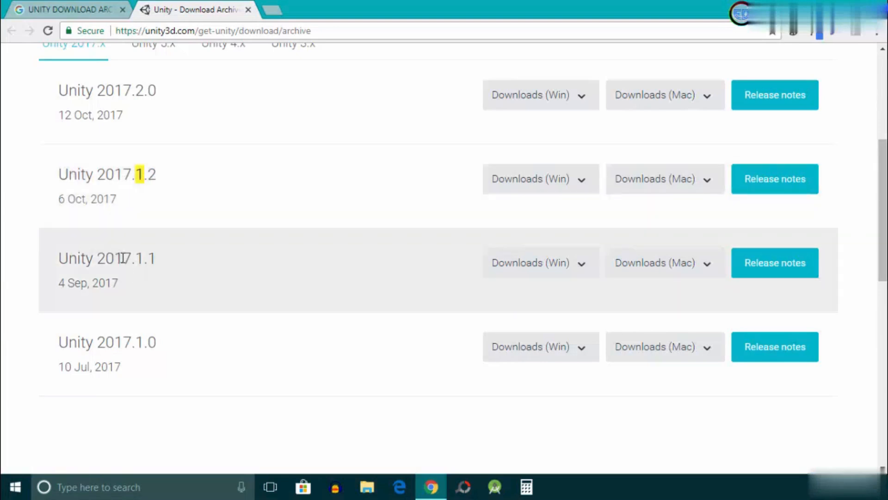
{"action": "left_click_drag", "start_coordinate": [143, 258], "coordinate": [147, 258]}
{"action": "scroll", "coordinate": [141, 255], "scroll_direction": "up", "scroll_amount": 3}
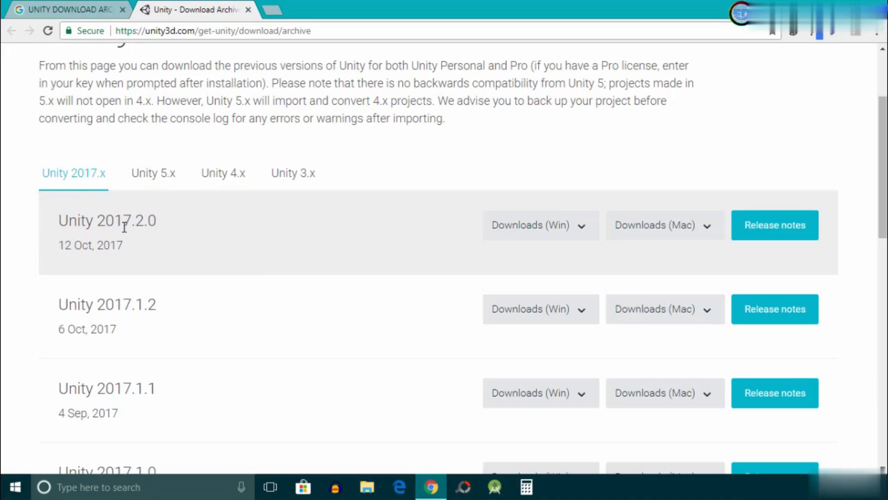
{"action": "left_click", "coordinate": [558, 231]}
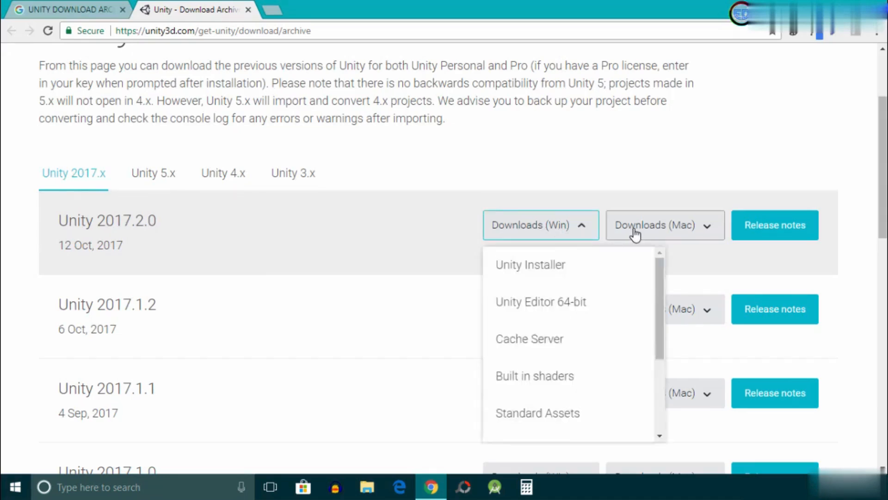
Step: Download the Windows Unity Installer for 2017.2.0 (UnityDownloadAssistant-2017.2.0f3.exe) to the desktop
{"action": "left_click", "coordinate": [634, 233]}
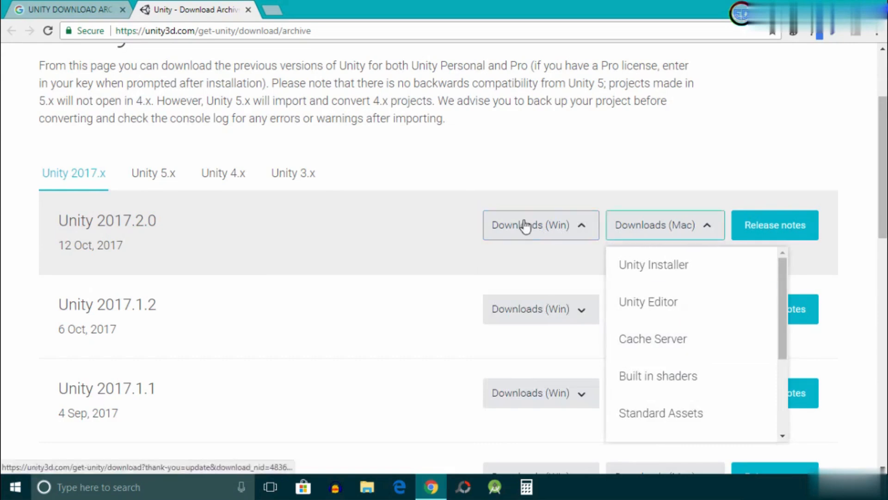
{"action": "left_click", "coordinate": [569, 231]}
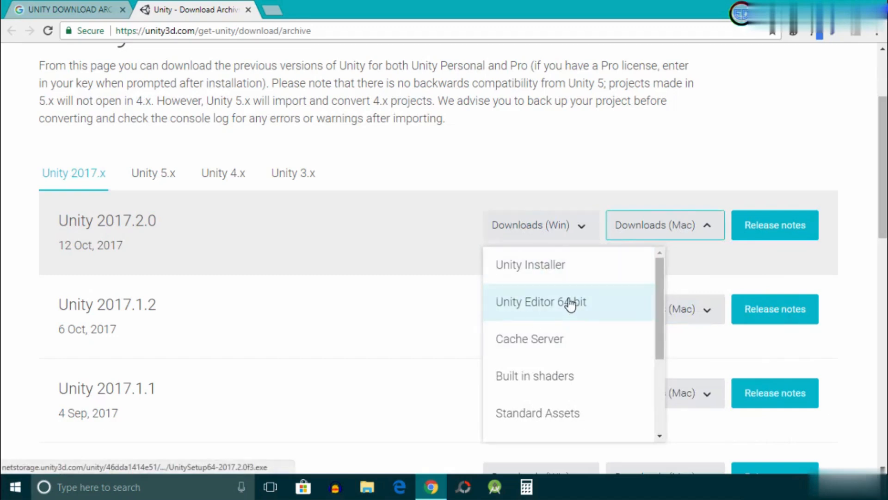
{"action": "left_click", "coordinate": [705, 228]}
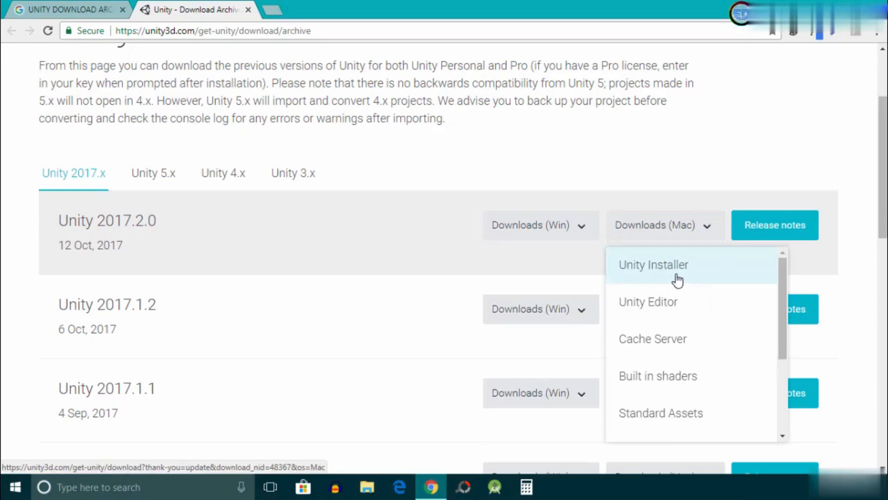
{"action": "left_click", "coordinate": [550, 231]}
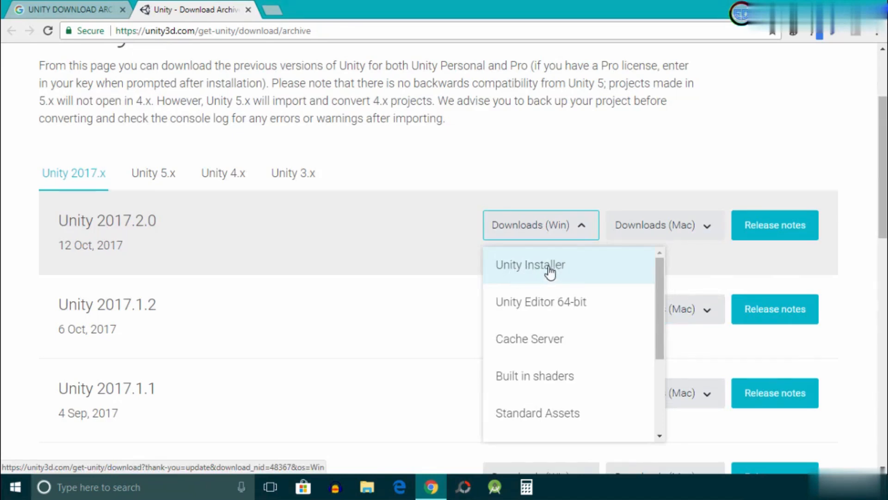
{"action": "left_click", "coordinate": [540, 269]}
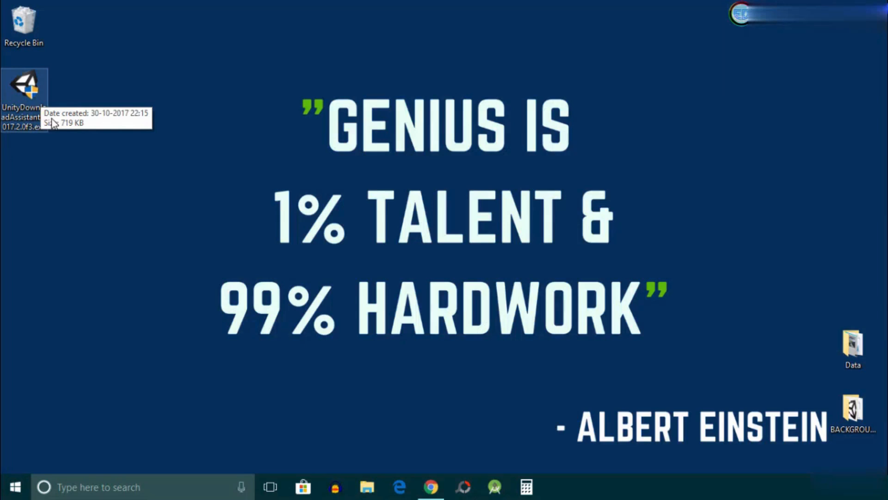
Step: Launch UnityDownloadAssistant-2017.2.0f3.exe and accept the License Agreement terms
{"action": "double_click", "coordinate": [26, 86]}
{"action": "left_click", "coordinate": [502, 347]}
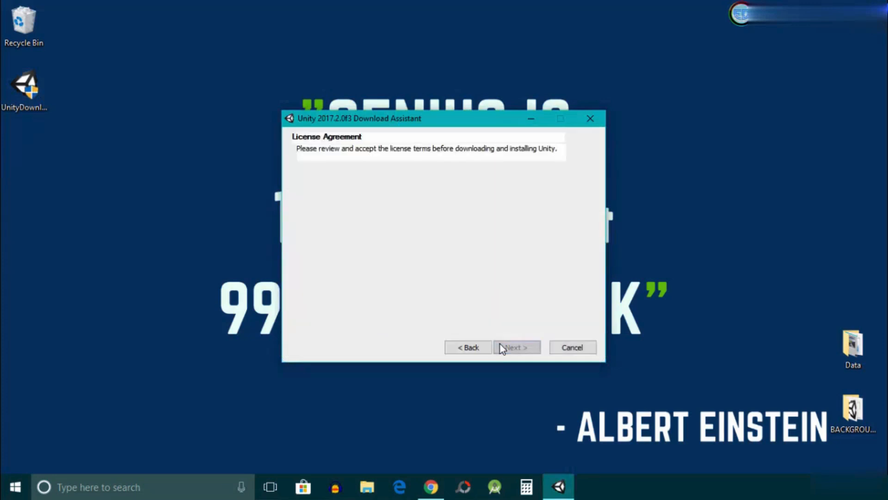
{"action": "left_click", "coordinate": [302, 309]}
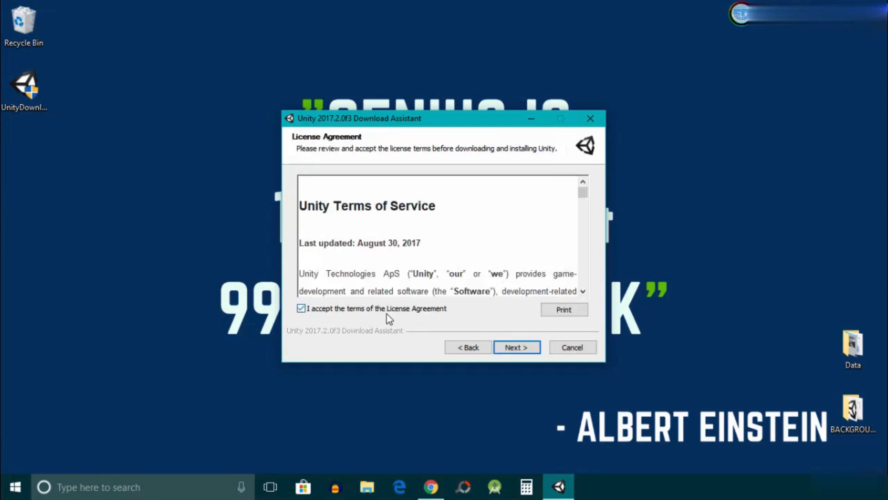
{"action": "left_click", "coordinate": [515, 348]}
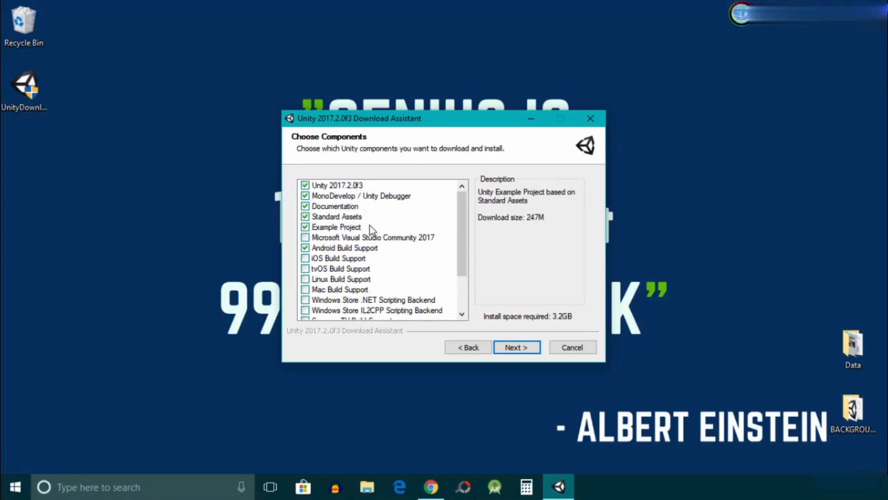
Step: Add iOS Build Support and Vuforia Augmented Reality Support to the selected components
{"action": "left_click", "coordinate": [305, 258]}
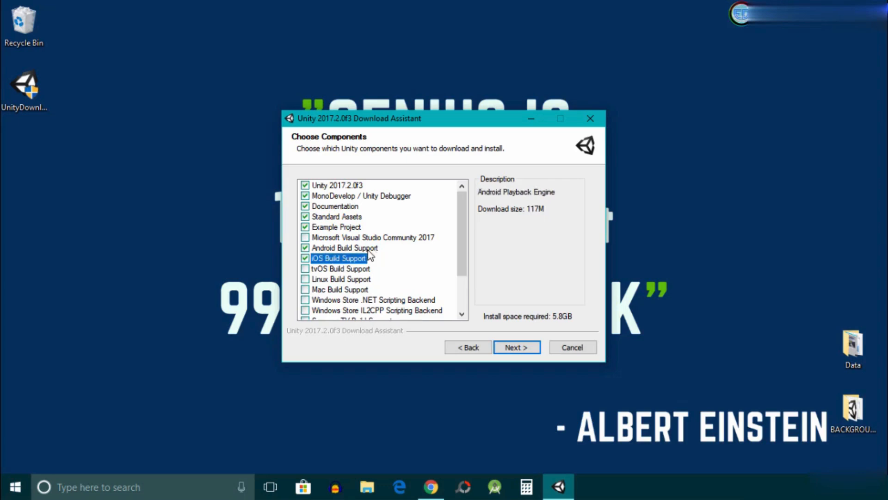
{"action": "scroll", "coordinate": [368, 259], "scroll_direction": "down", "scroll_amount": 2}
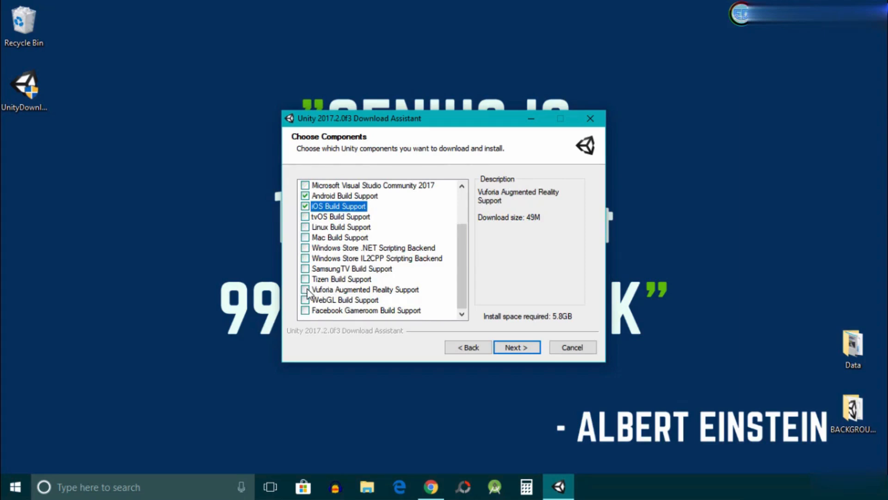
{"action": "left_click", "coordinate": [305, 289]}
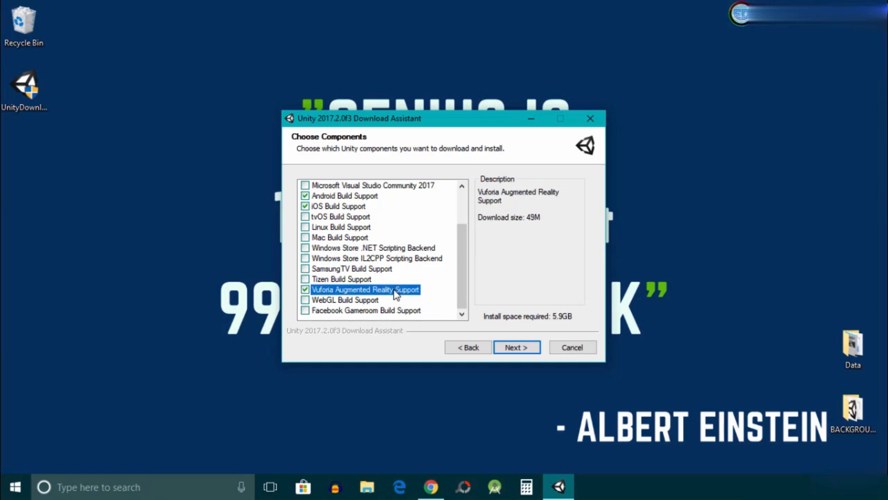
{"action": "scroll", "coordinate": [394, 292], "scroll_direction": "up", "scroll_amount": 2}
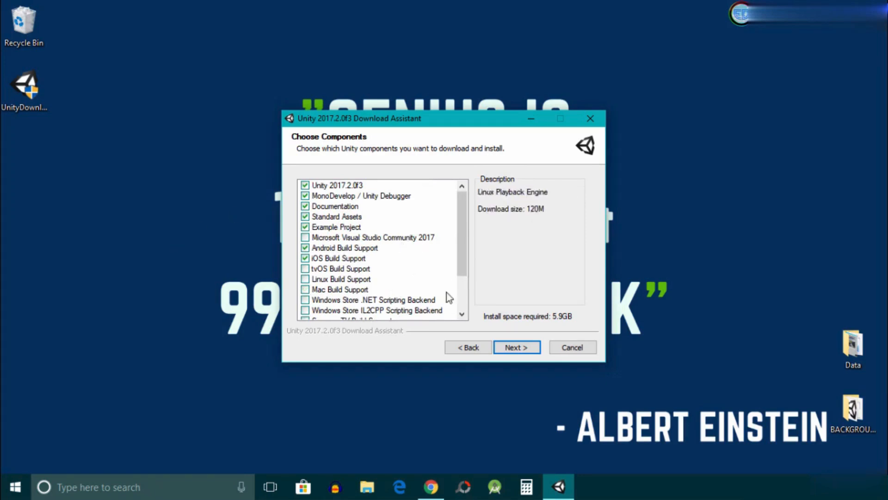
{"action": "left_click", "coordinate": [514, 349]}
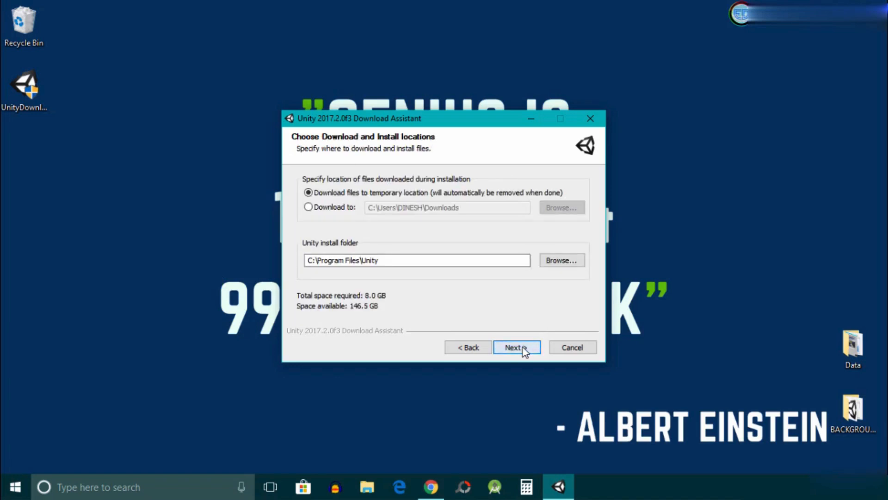
Step: Install Unity 2017.2 into the default C:\Program Files\Unity folder
{"action": "left_click", "coordinate": [527, 350]}
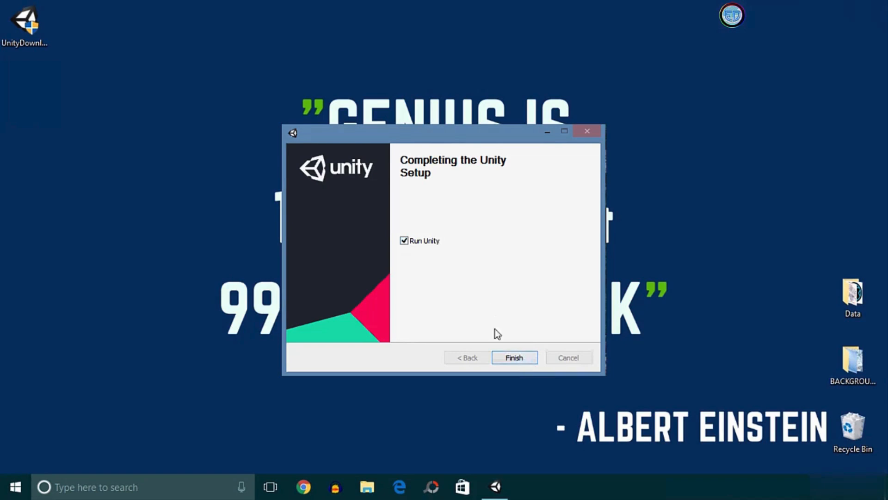
Step: Finish setup with Run Unity ticked and allow Unity Editor through the Windows firewall
{"action": "left_click", "coordinate": [515, 358]}
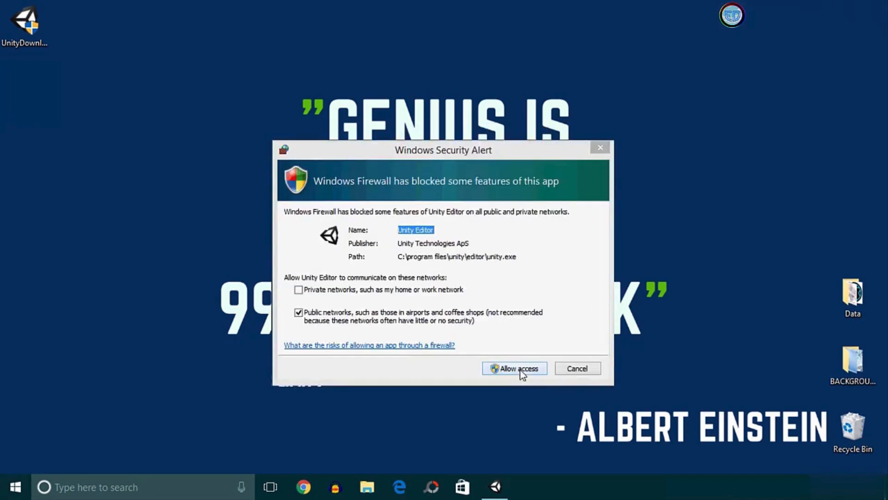
{"action": "left_click", "coordinate": [520, 370]}
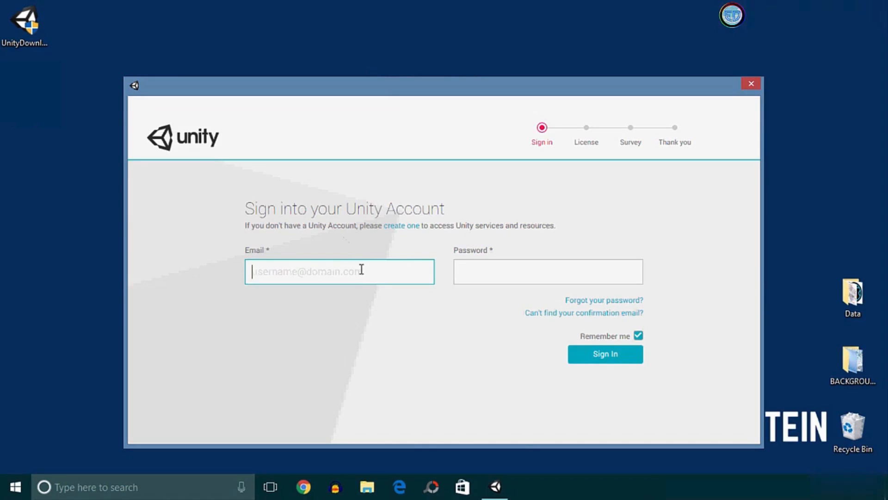
Step: Use the 'create one' link on the sign-in screen to open the Unity ID sign-up page
{"action": "key", "text": "Tab"}
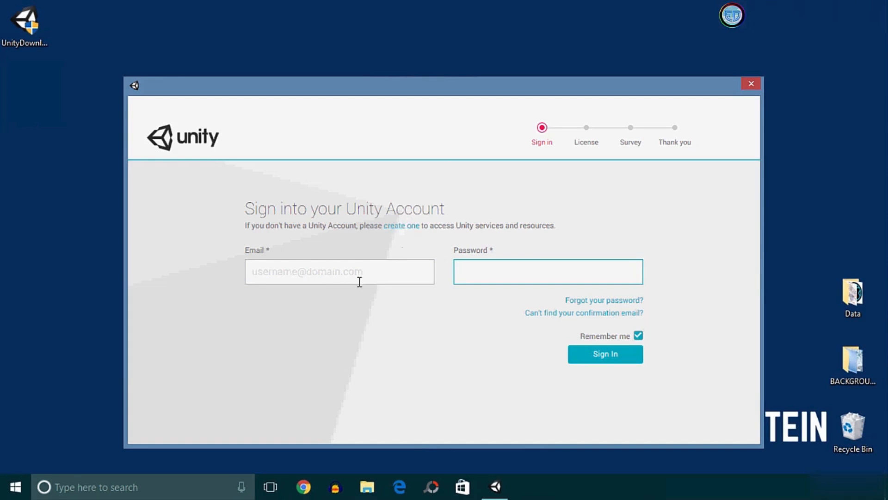
{"action": "left_click", "coordinate": [412, 227]}
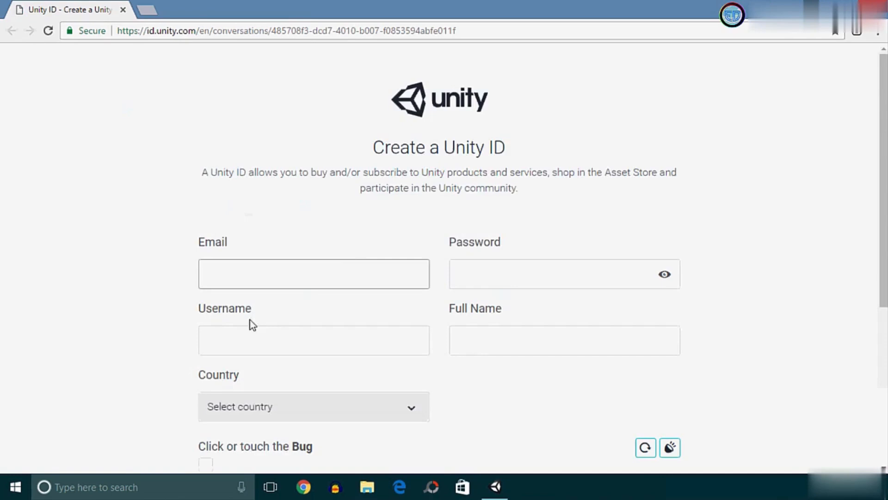
Step: Enter the account password, username and full name, and choose India as the country
{"action": "scroll", "coordinate": [363, 276], "scroll_direction": "down", "scroll_amount": 2}
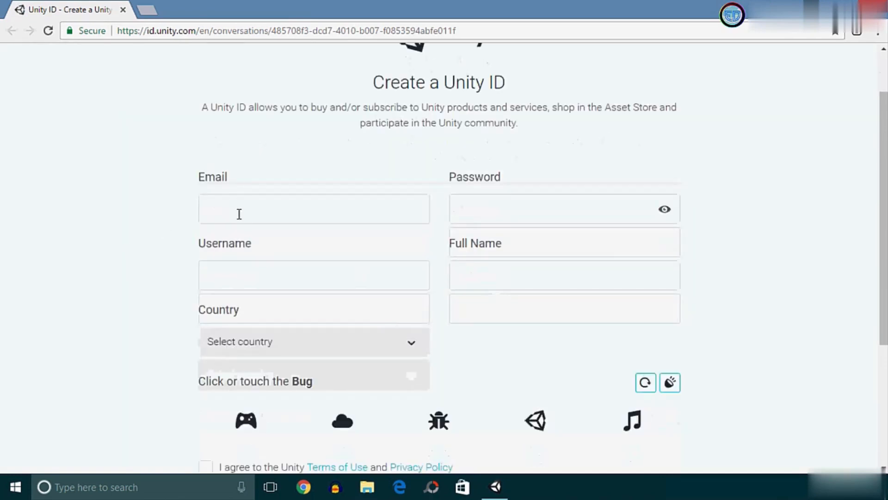
{"action": "left_click", "coordinate": [502, 206]}
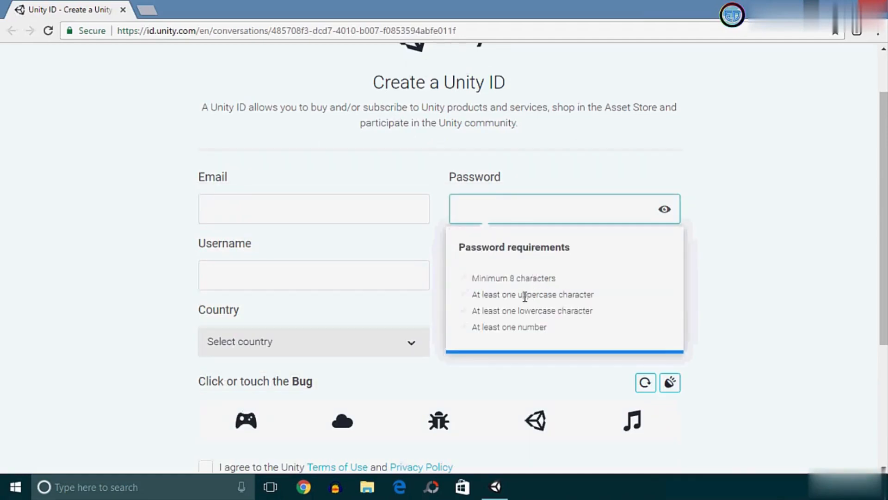
{"action": "left_click", "coordinate": [298, 266]}
{"action": "left_click", "coordinate": [473, 275]}
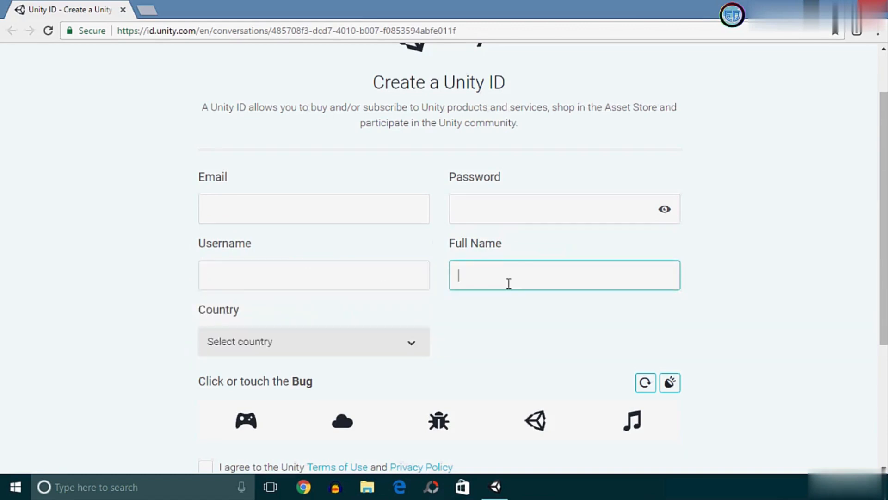
{"action": "scroll", "coordinate": [507, 284], "scroll_direction": "down", "scroll_amount": 1}
{"action": "left_click", "coordinate": [361, 288]}
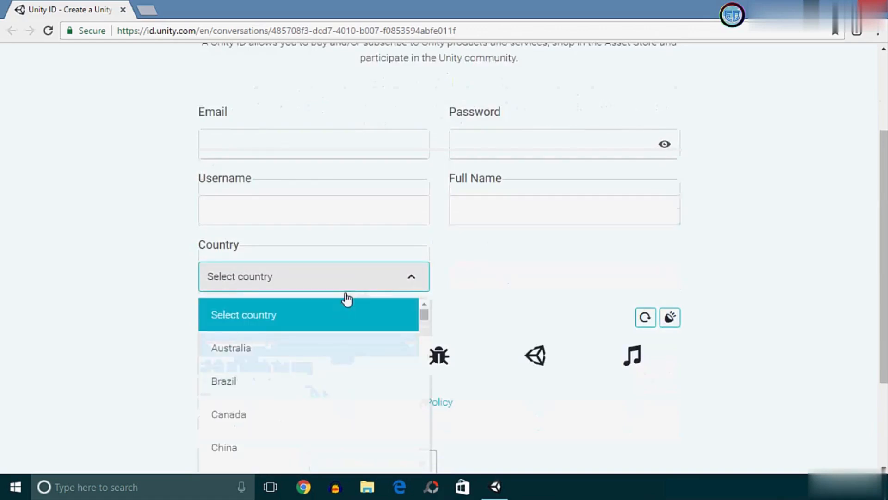
{"action": "left_click", "coordinate": [239, 145]}
Step: Enter the email address, solve the Bug captcha, accept the Terms of Use and submit
{"action": "left_click", "coordinate": [254, 145]}
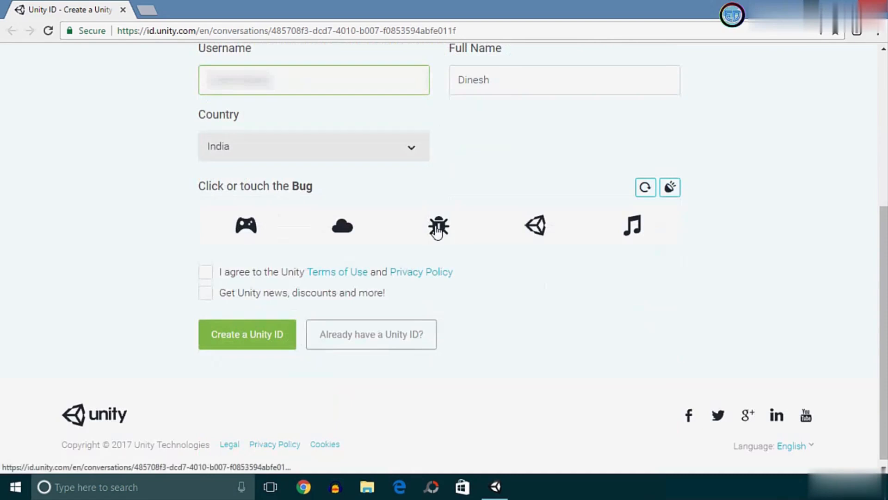
{"action": "left_click", "coordinate": [438, 228]}
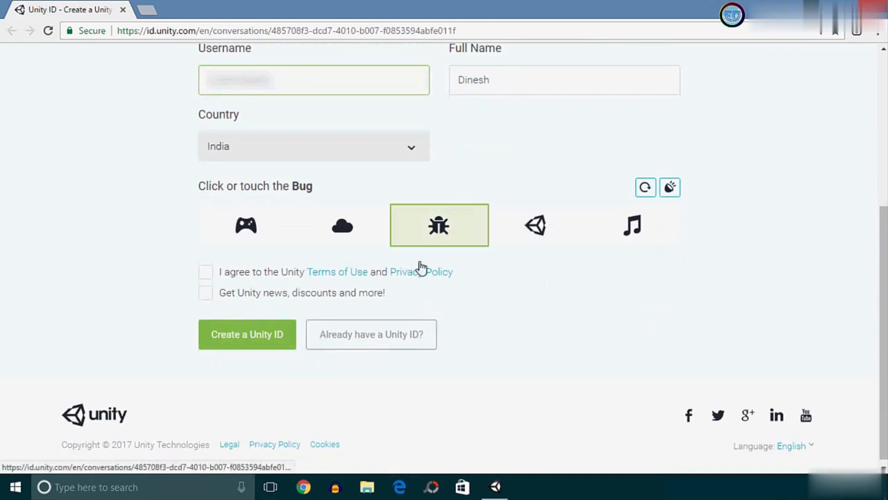
{"action": "left_click", "coordinate": [212, 276]}
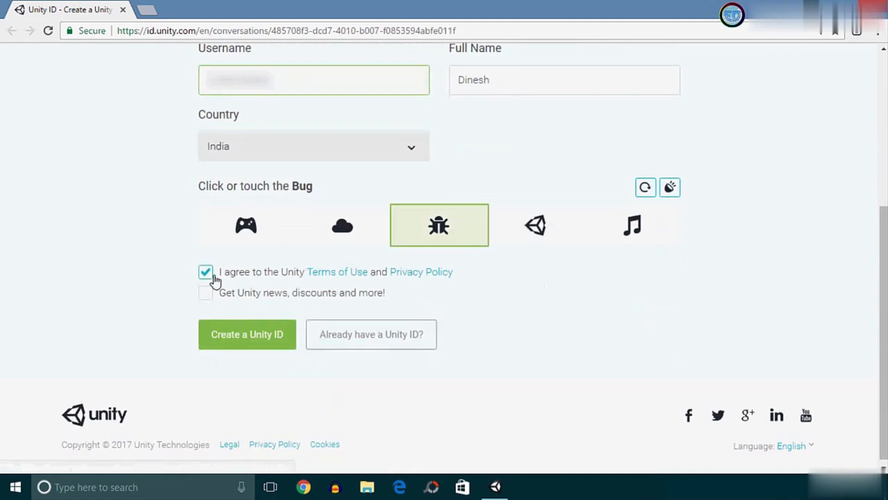
{"action": "left_click", "coordinate": [248, 334]}
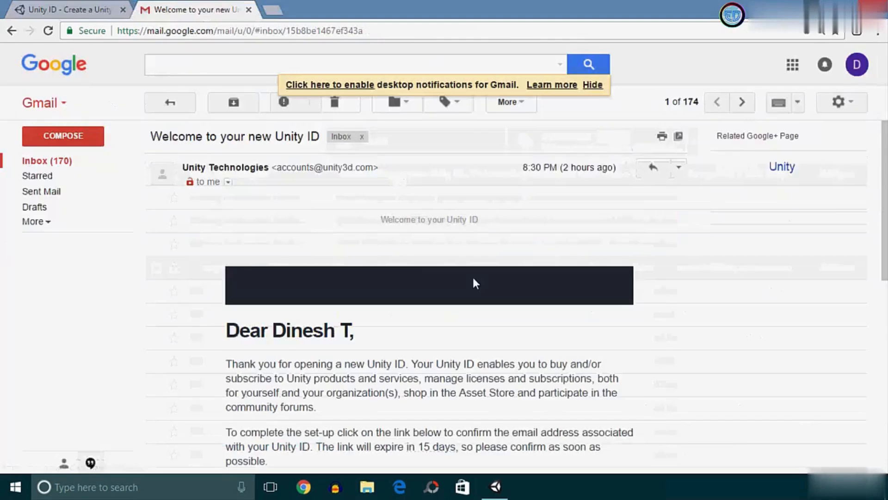
{"action": "scroll", "coordinate": [472, 280], "scroll_direction": "down", "scroll_amount": 3}
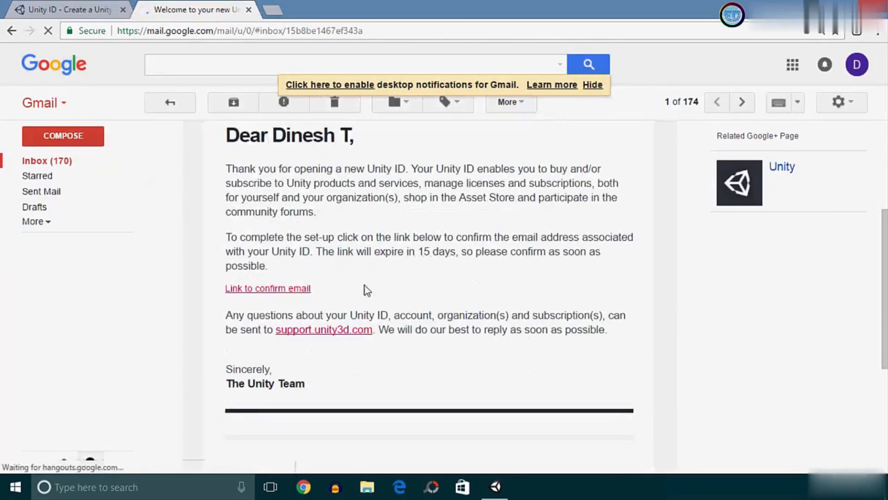
Step: Scroll the Unity welcome email in Gmail to show its confirm-email link
{"action": "scroll", "coordinate": [365, 285], "scroll_direction": "up", "scroll_amount": 1}
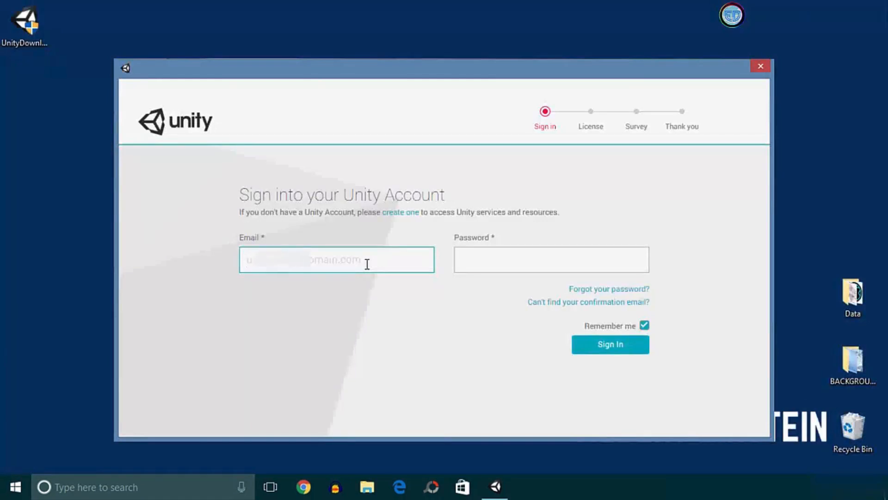
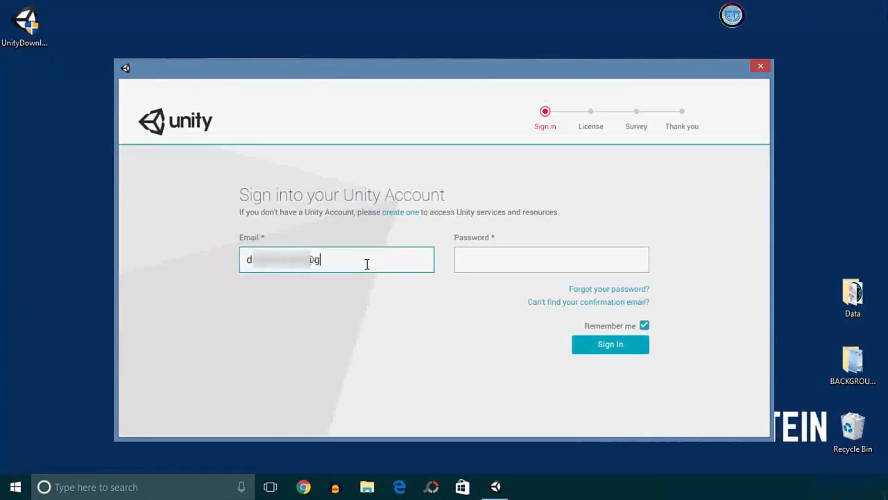
Step: Sign in with the new account's email and password, leaving Remember me unticked
{"action": "key", "text": "Tab"}
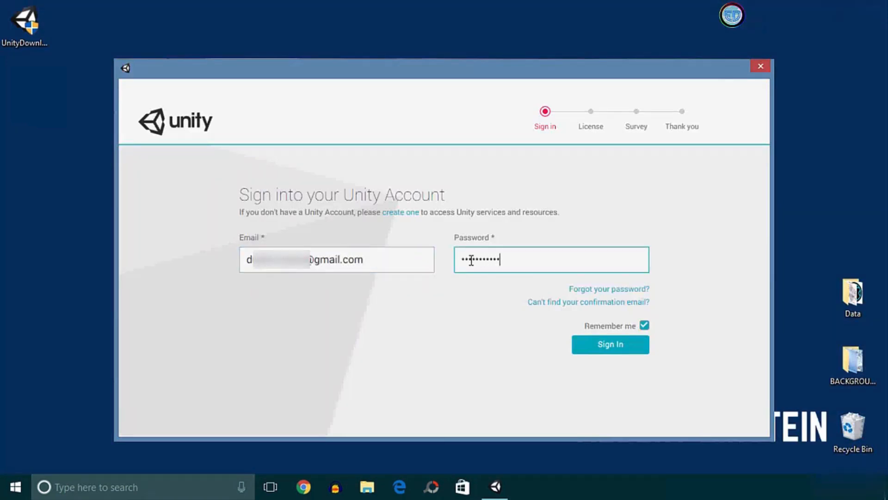
{"action": "left_click", "coordinate": [645, 326]}
{"action": "left_click", "coordinate": [610, 346]}
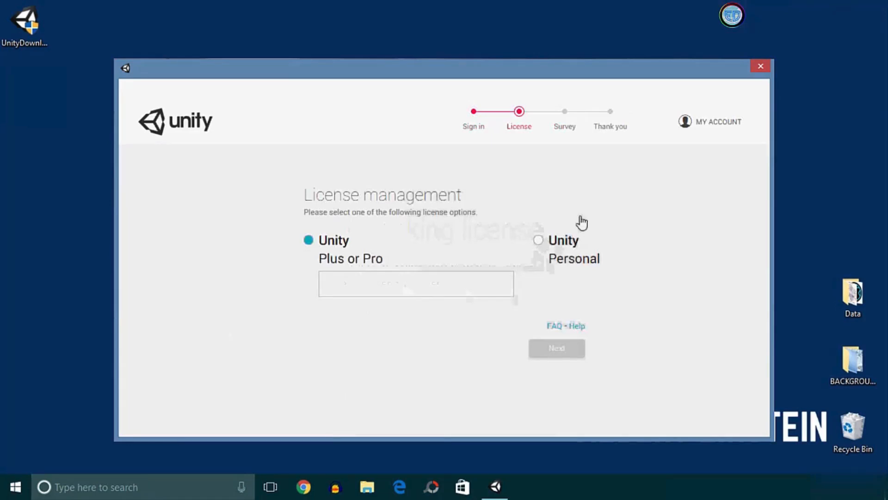
Step: Activate a Unity Personal license, declaring Unity isn't used in a professional capacity
{"action": "left_click", "coordinate": [538, 240]}
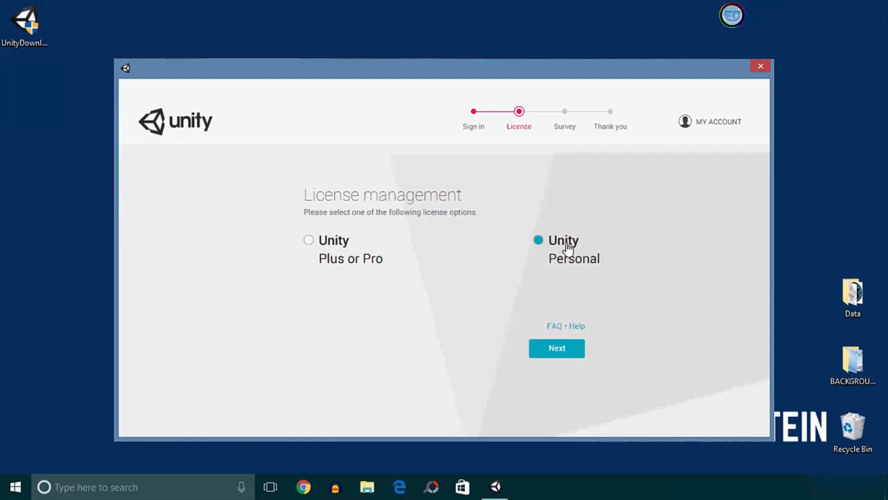
{"action": "left_click", "coordinate": [565, 355]}
{"action": "left_click", "coordinate": [298, 306]}
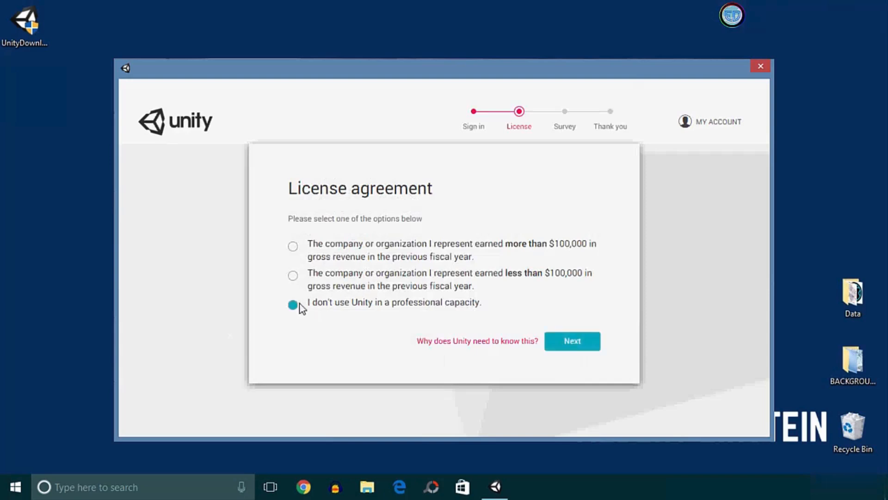
{"action": "left_click", "coordinate": [570, 337]}
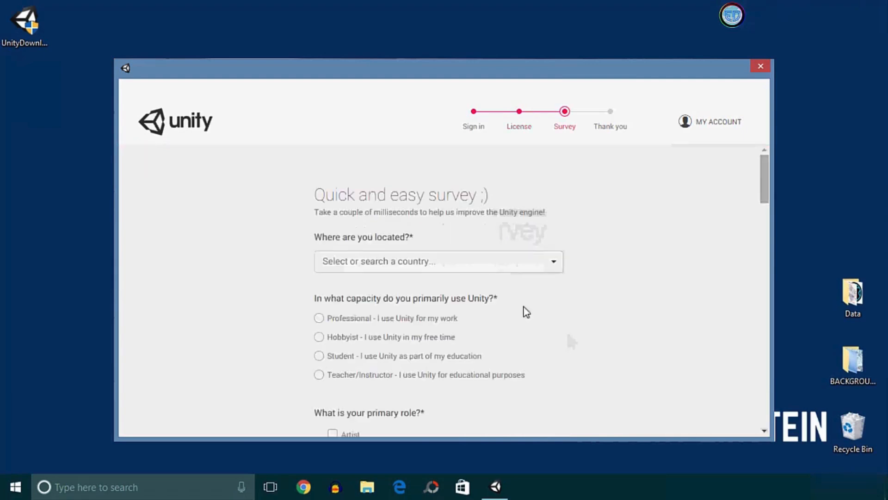
Step: Submit the survey with OK, then confirm Start Using Unity on the Thank you page
{"action": "scroll", "coordinate": [492, 267], "scroll_direction": "down", "scroll_amount": 9}
{"action": "scroll", "coordinate": [491, 267], "scroll_direction": "up", "scroll_amount": 9}
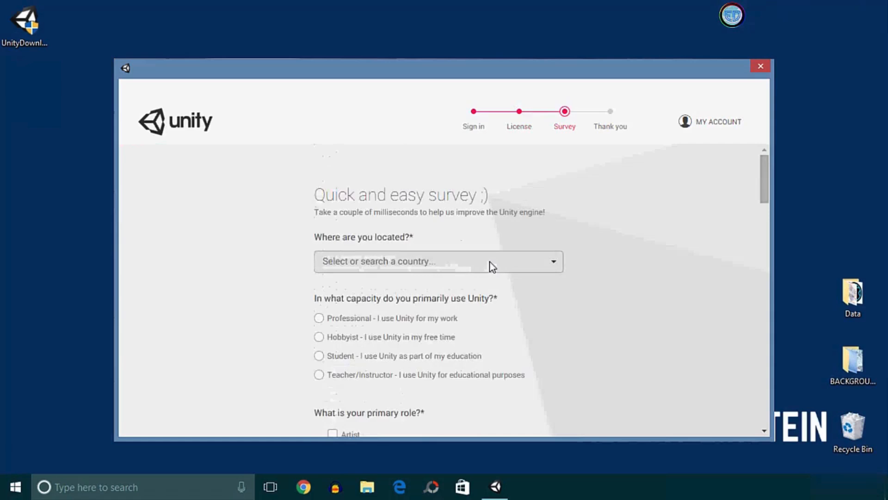
{"action": "scroll", "coordinate": [491, 267], "scroll_direction": "down", "scroll_amount": 10}
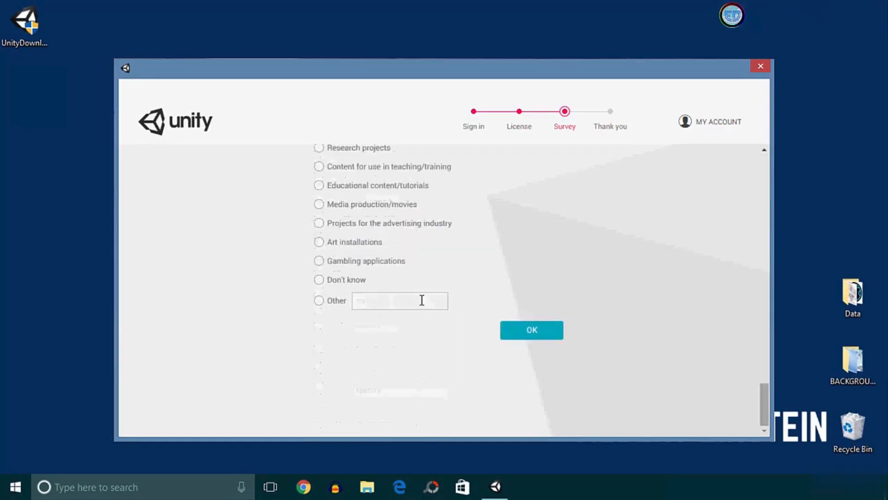
{"action": "left_click", "coordinate": [537, 331]}
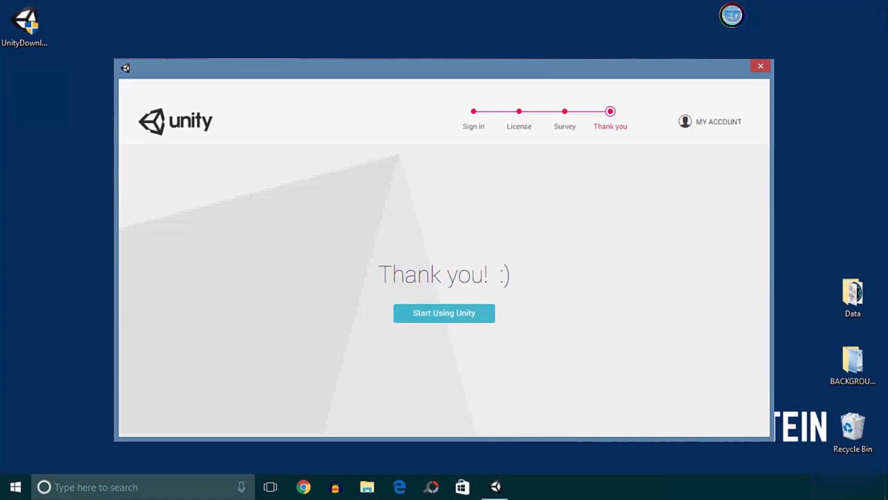
{"action": "left_click", "coordinate": [427, 316]}
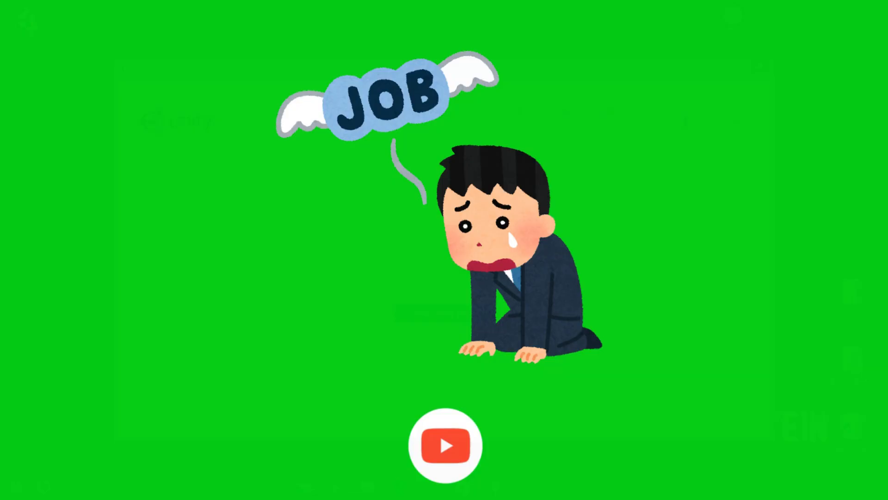